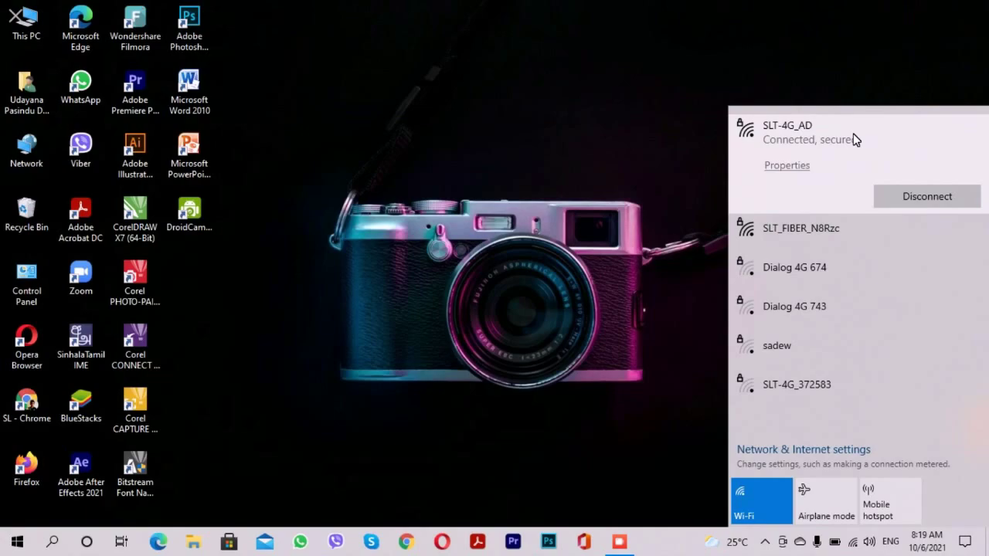
Open Google Chrome, search Google for "windows 11 download" and open Microsoft's Download Windows 11 page
click(425, 139)
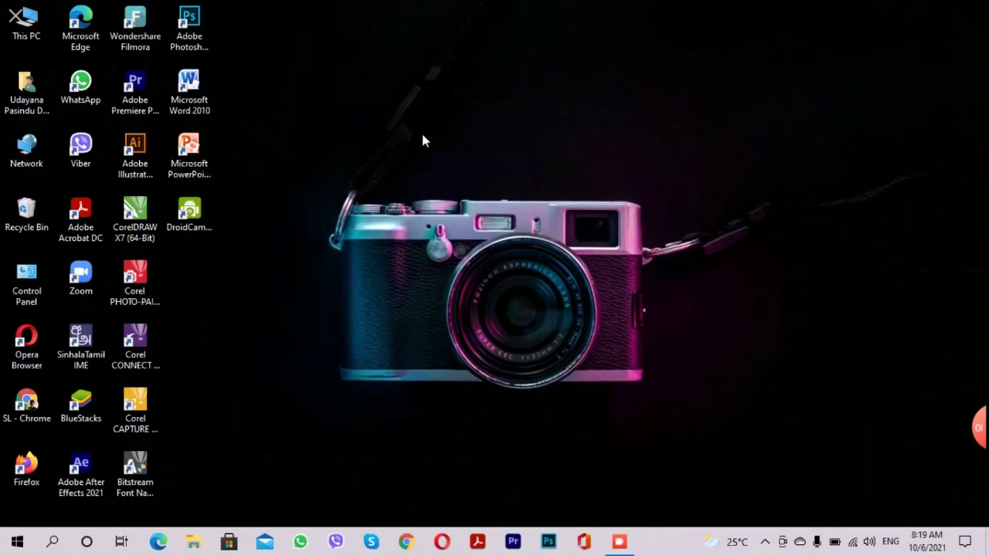
click(406, 541)
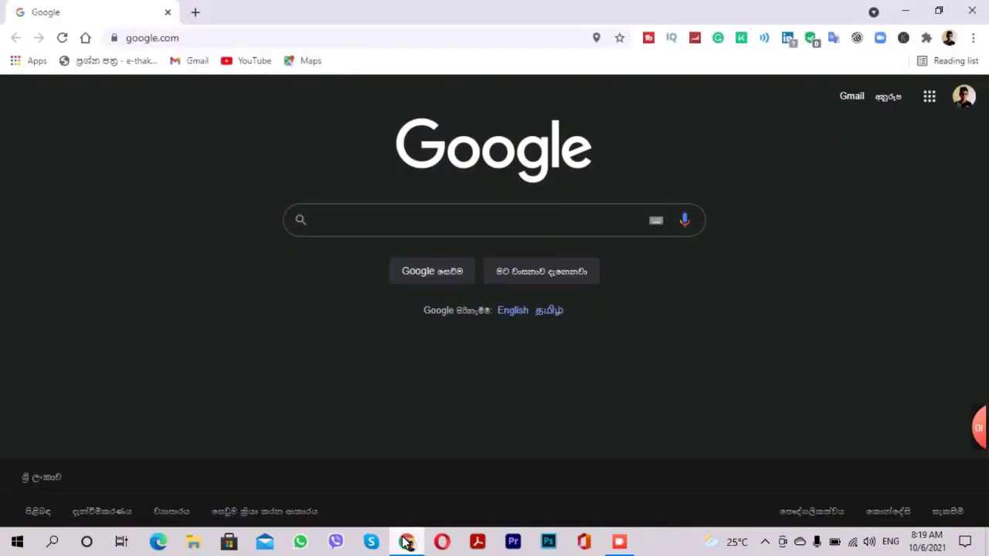
text(wind)
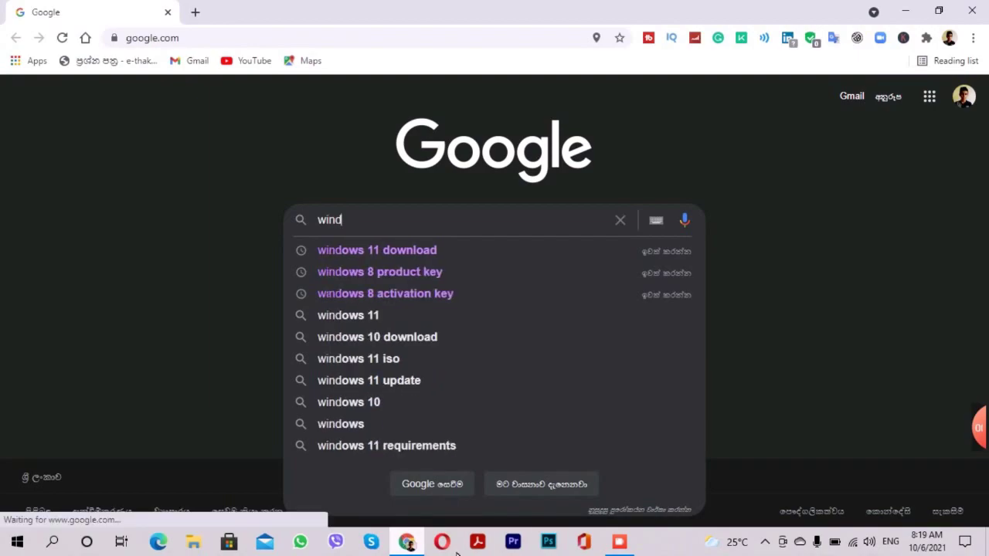
click(503, 252)
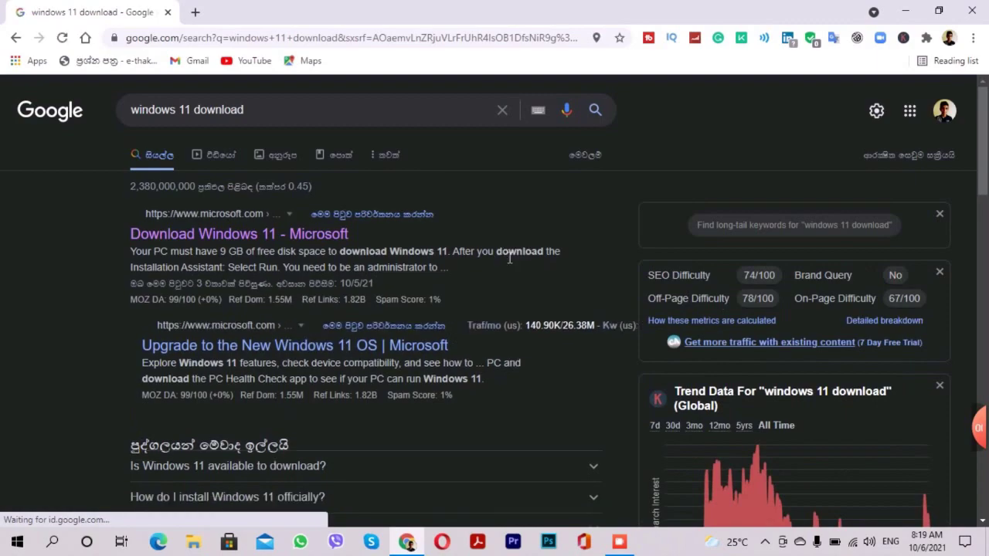
drag(128, 236, 353, 246)
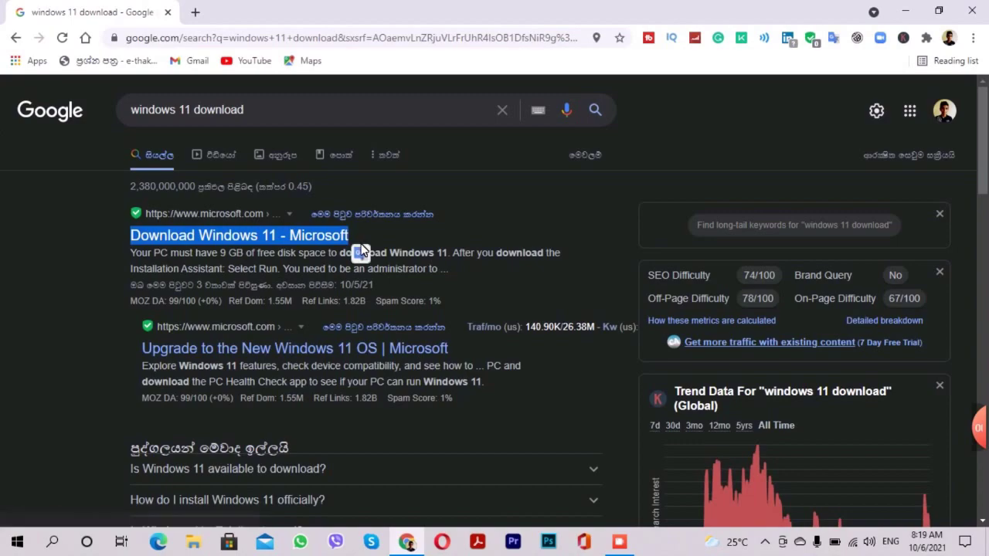
click(311, 245)
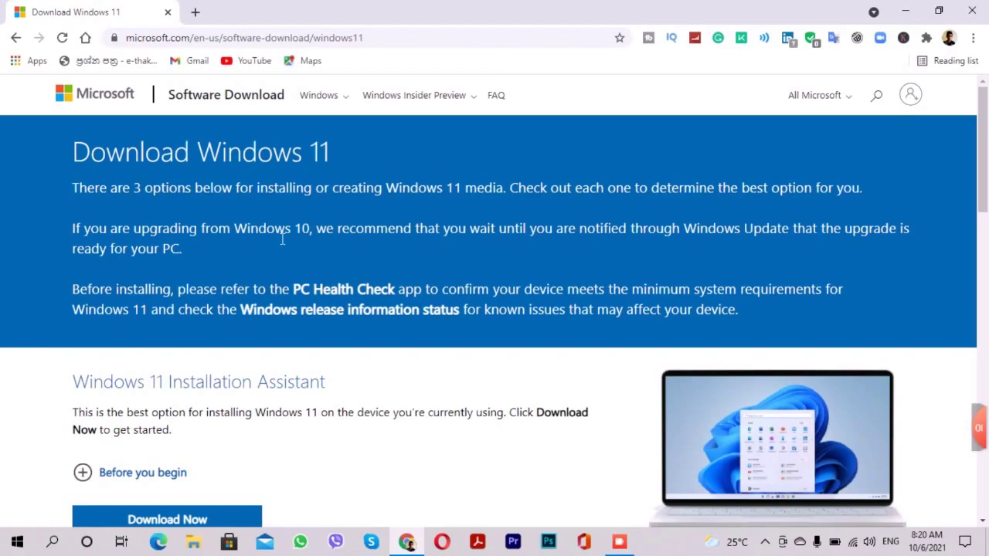
Select Windows 11 in the Download Windows 11 Disk Image (ISO) section and request its download
scroll(281, 239, down, 3)
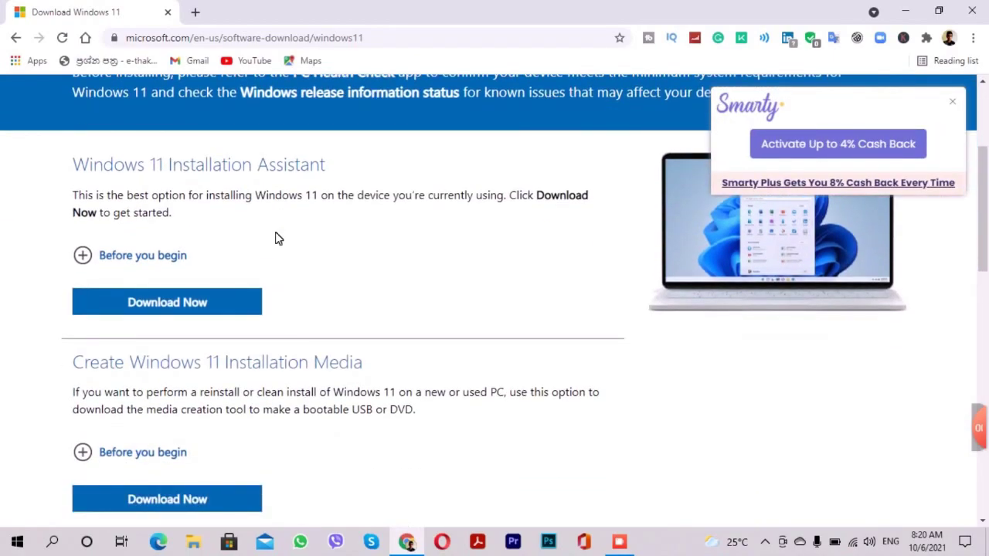
scroll(276, 236, down, 1)
scroll(276, 239, up, 1)
scroll(335, 174, down, 1)
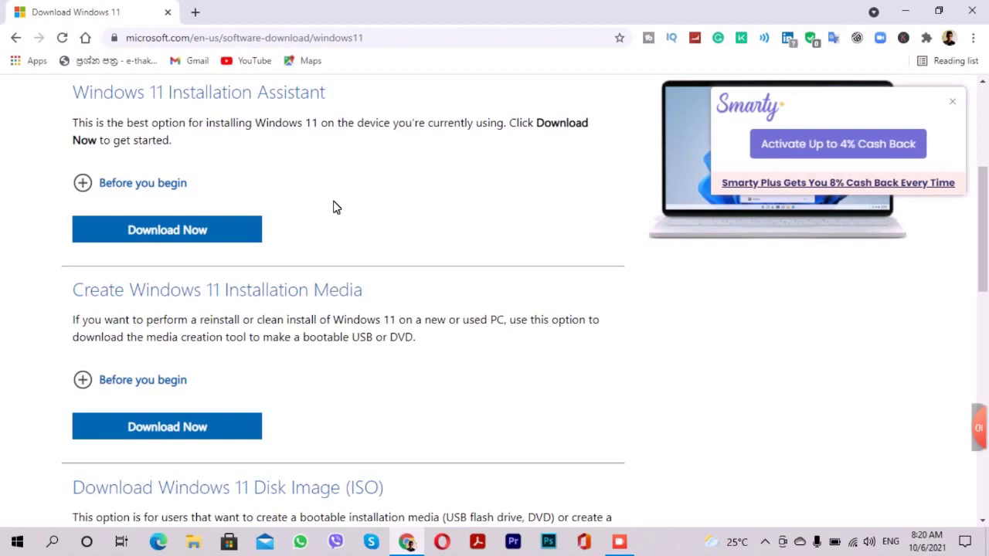
scroll(333, 207, down, 4)
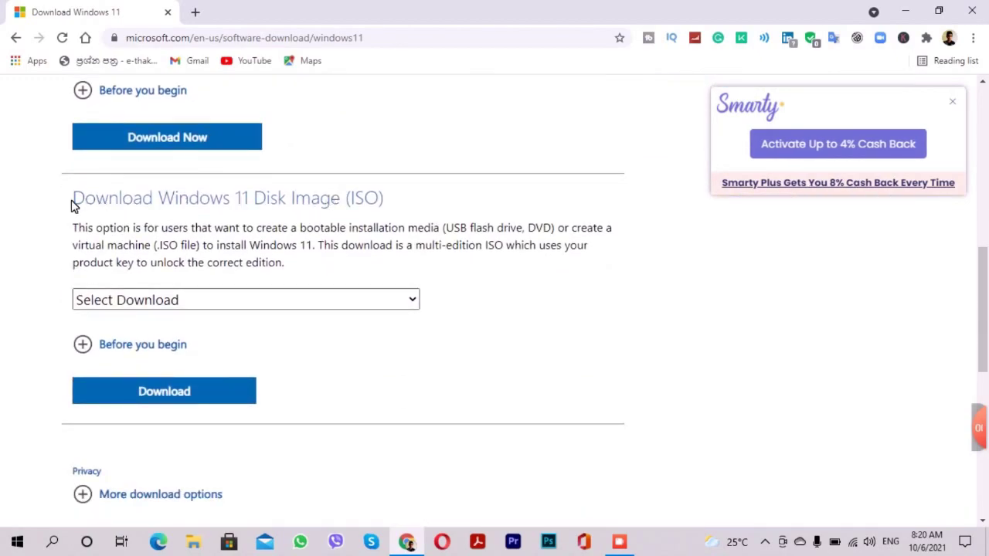
drag(62, 204, 388, 203)
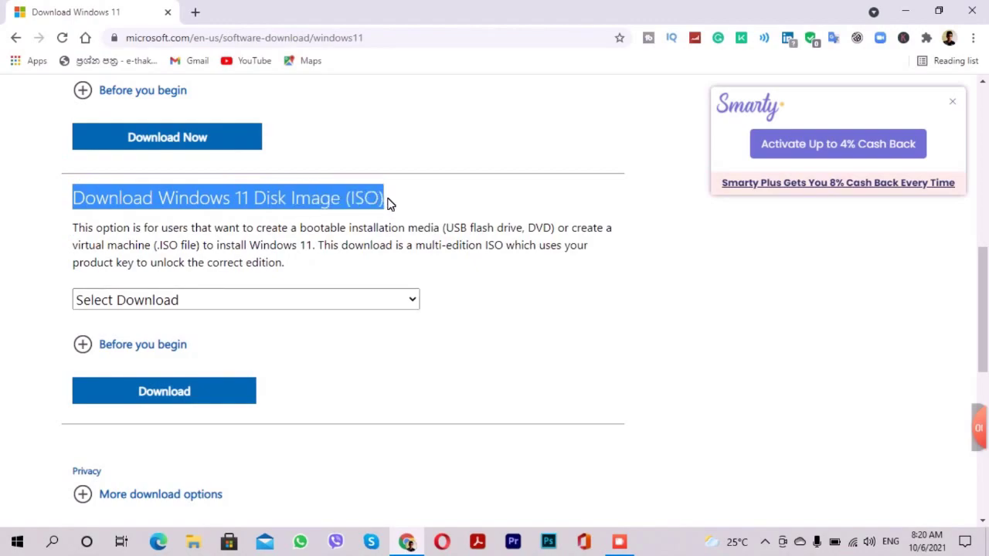
key(Tab)
click(217, 306)
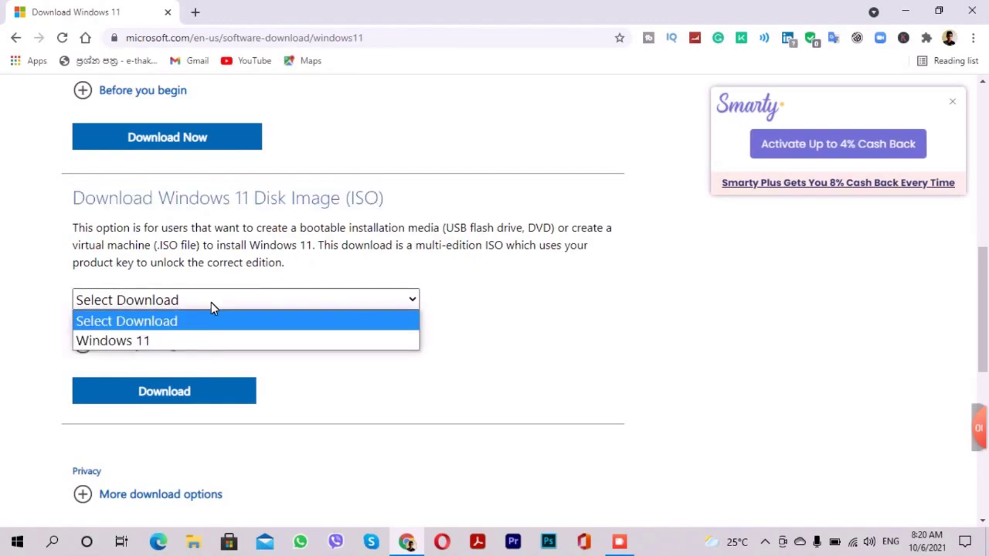
click(195, 344)
click(196, 395)
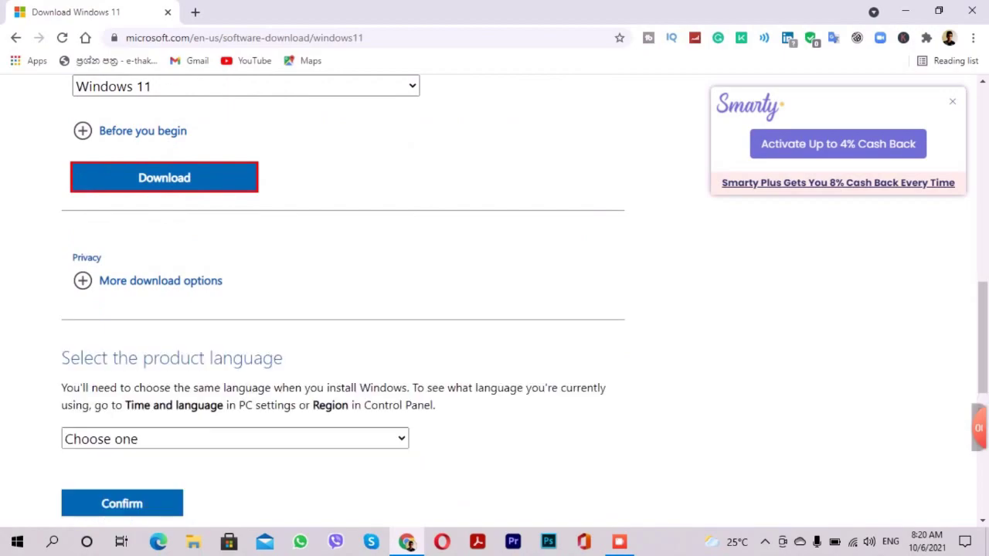
Confirm English as the product language and start the 64-bit Windows 11 download
scroll(299, 283, down, 1)
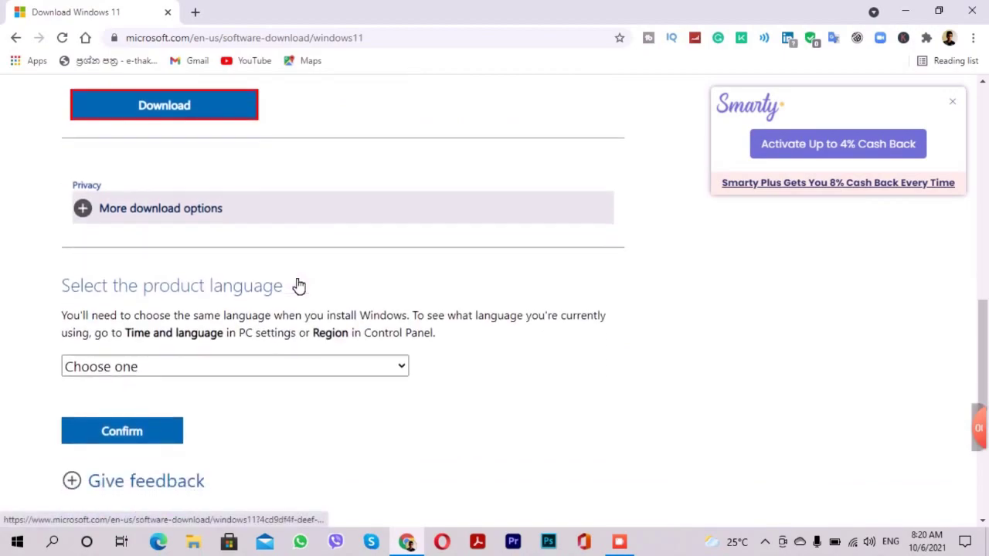
drag(60, 289, 289, 298)
click(460, 378)
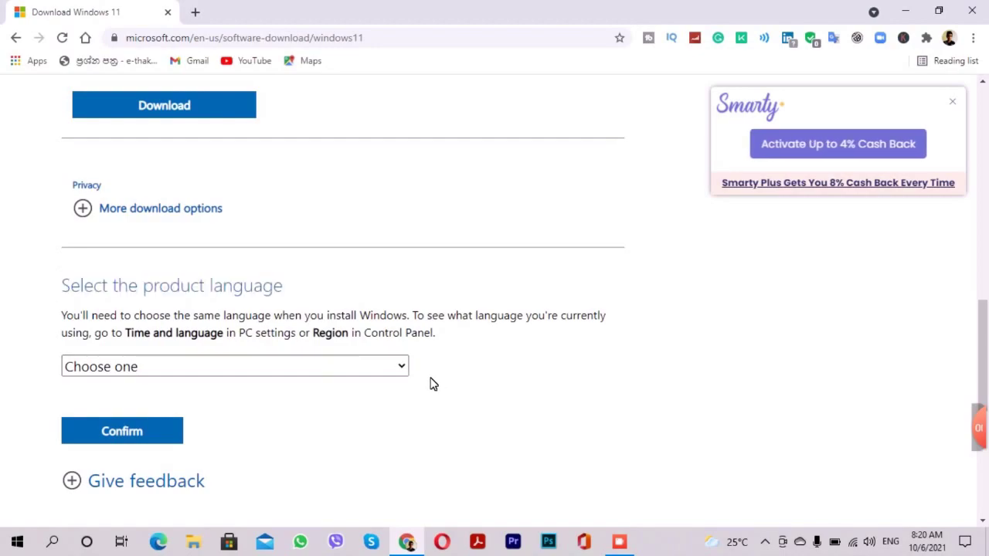
click(360, 370)
click(360, 369)
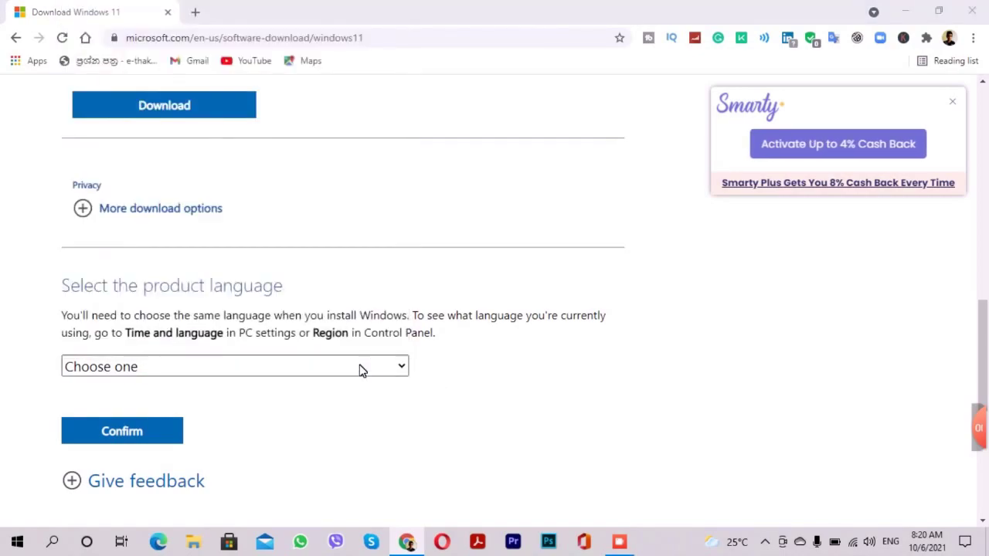
click(360, 369)
key(e)
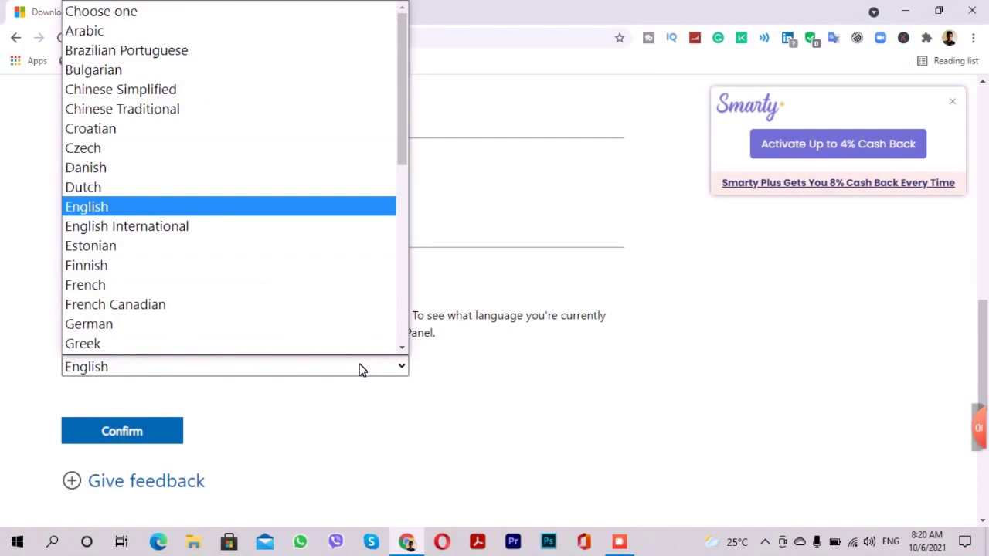
click(360, 369)
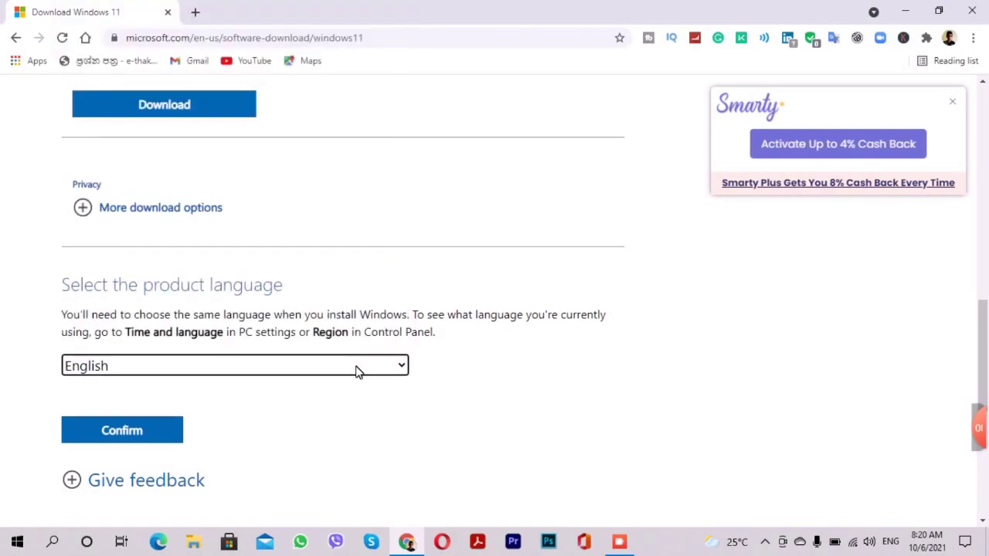
scroll(348, 374, down, 1)
click(171, 360)
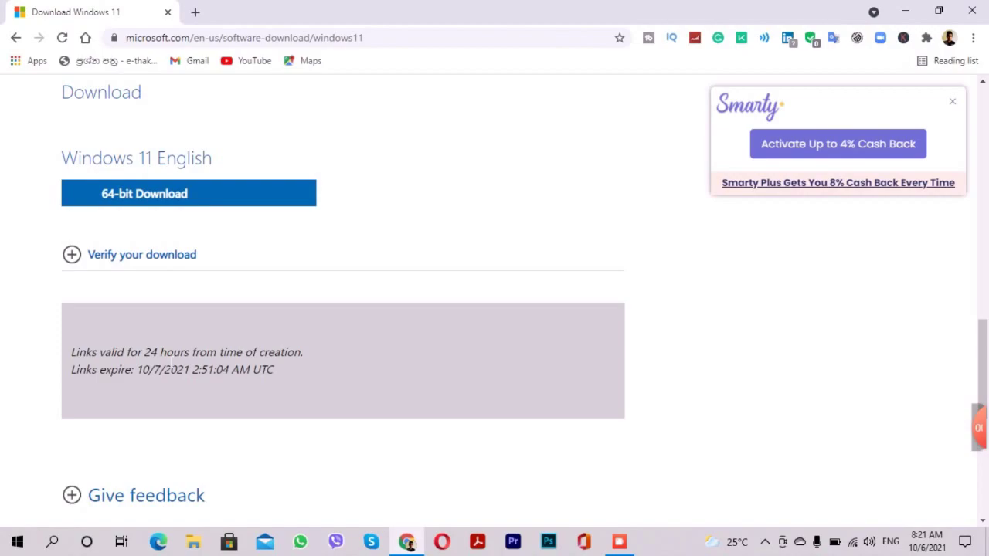
click(90, 200)
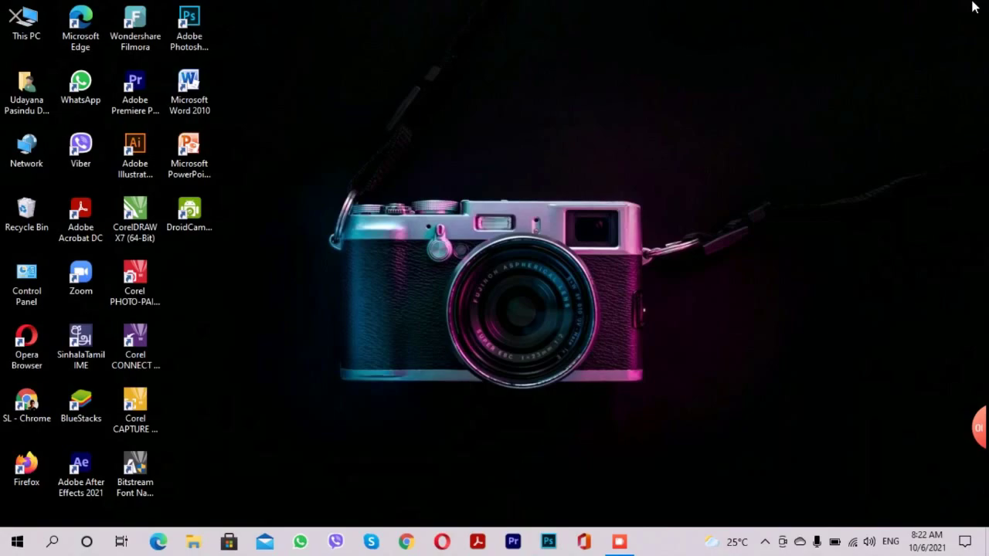
Search Windows for the update settings and open the Windows Insider Program page in Settings
key(super)
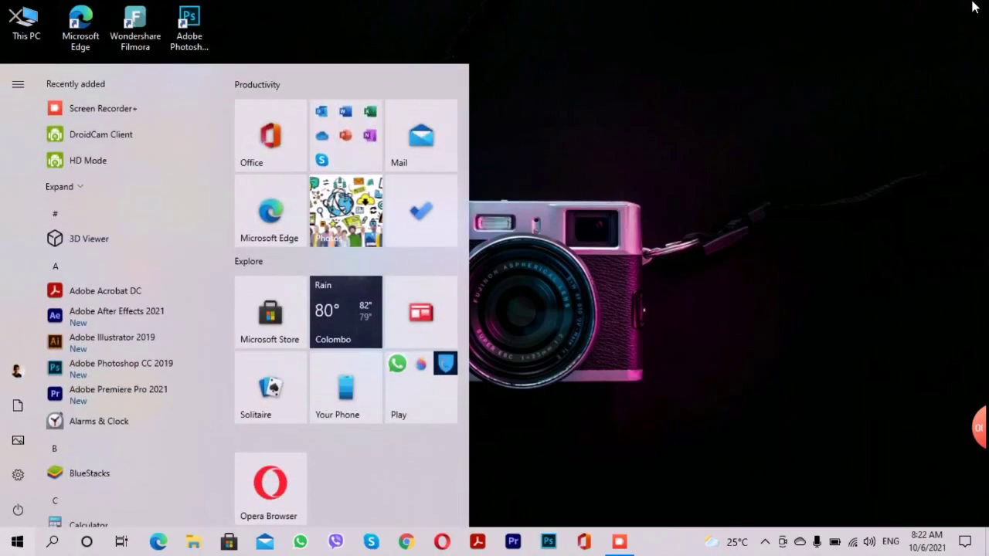
text(up)
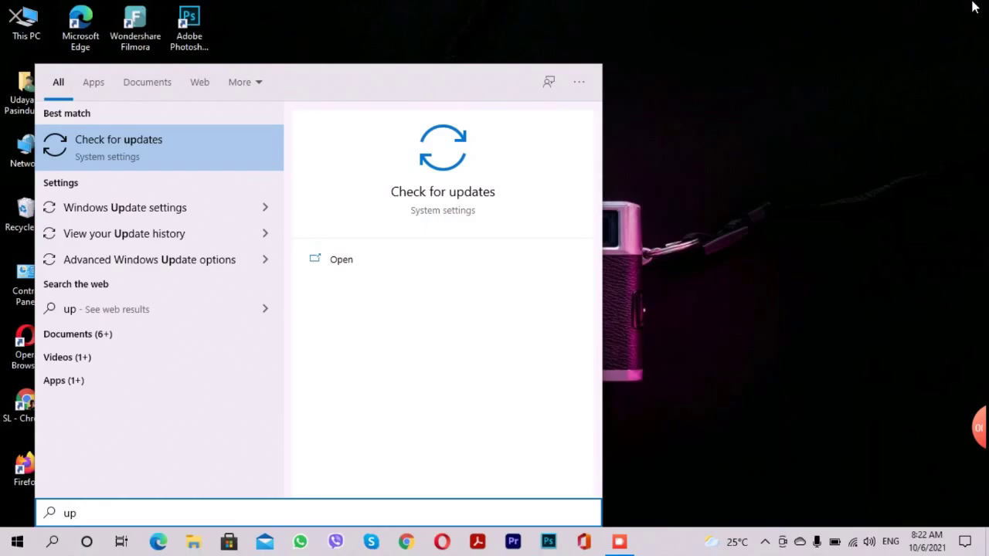
key(Return)
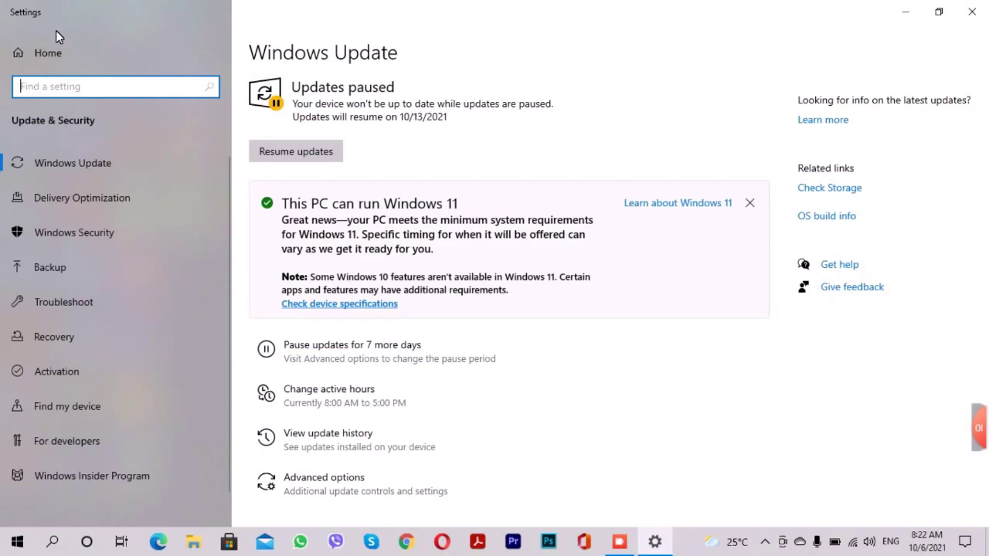
scroll(74, 259, down, 1)
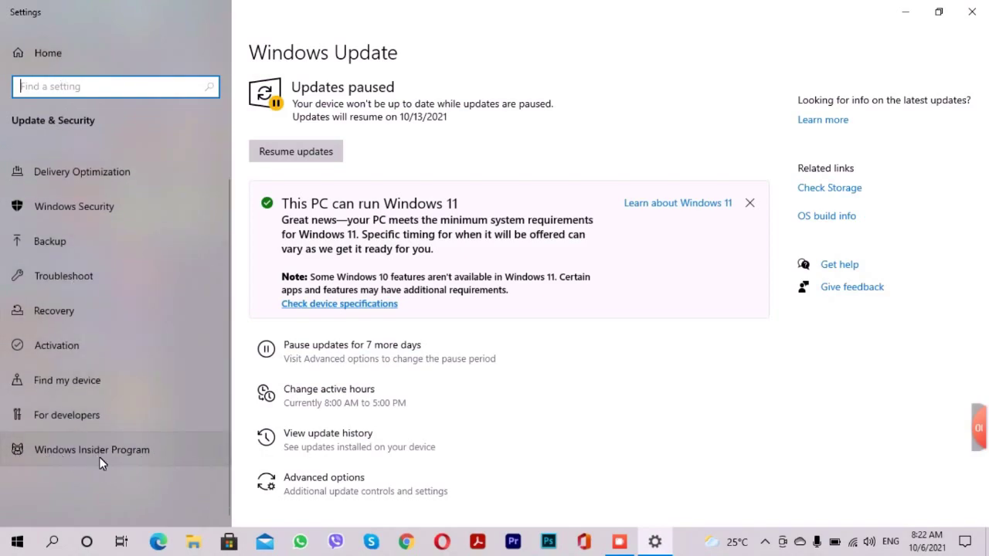
click(48, 448)
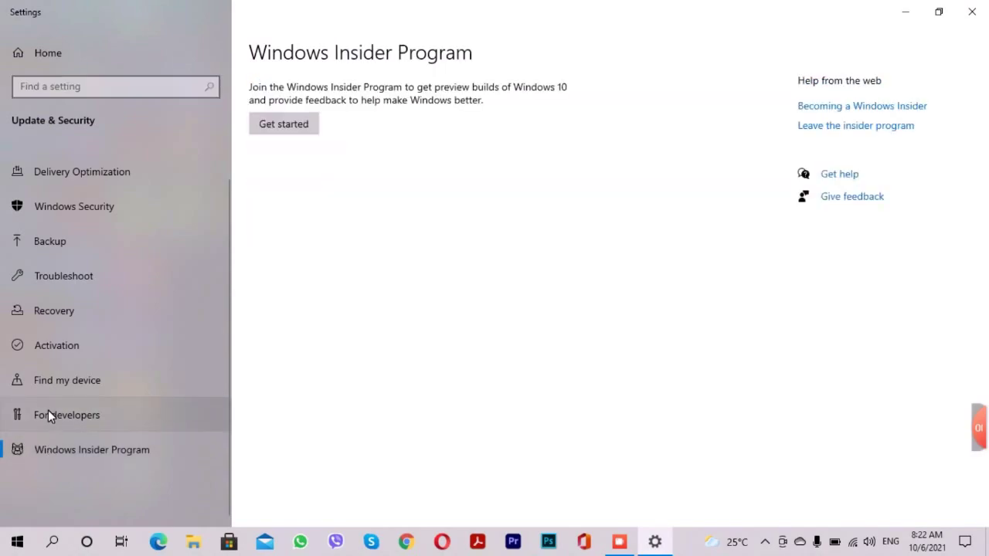
Start enrolling in the Windows Insider Program and link the existing Microsoft account
click(265, 127)
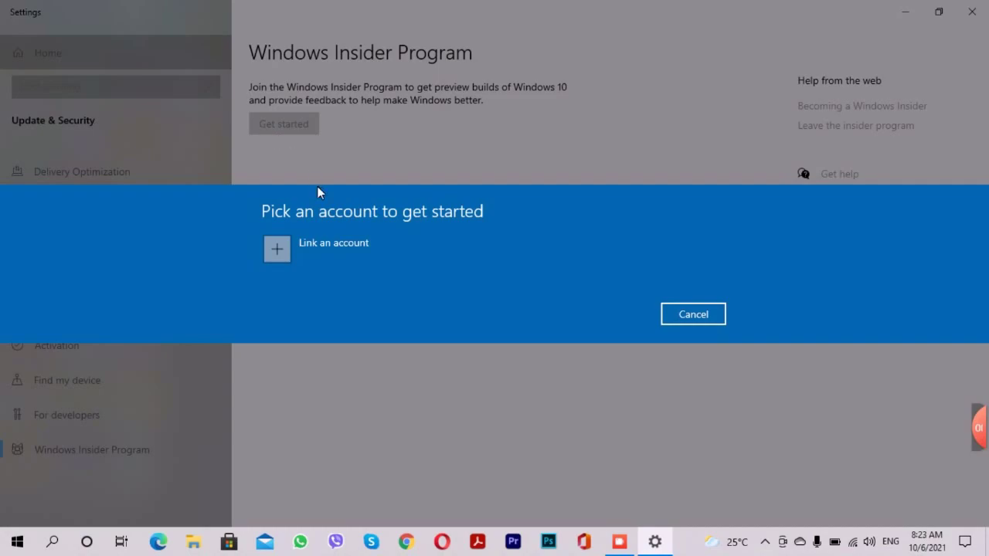
click(329, 241)
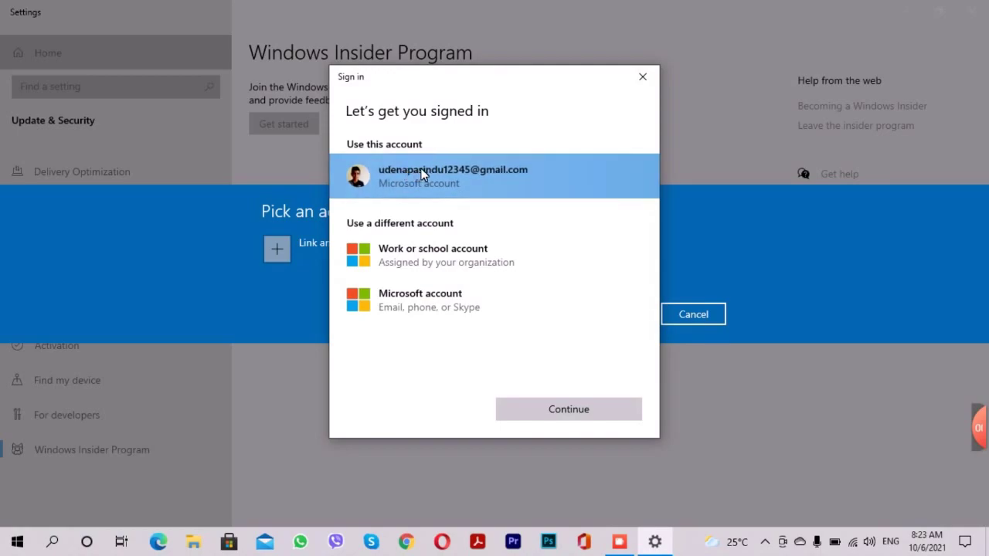
click(559, 401)
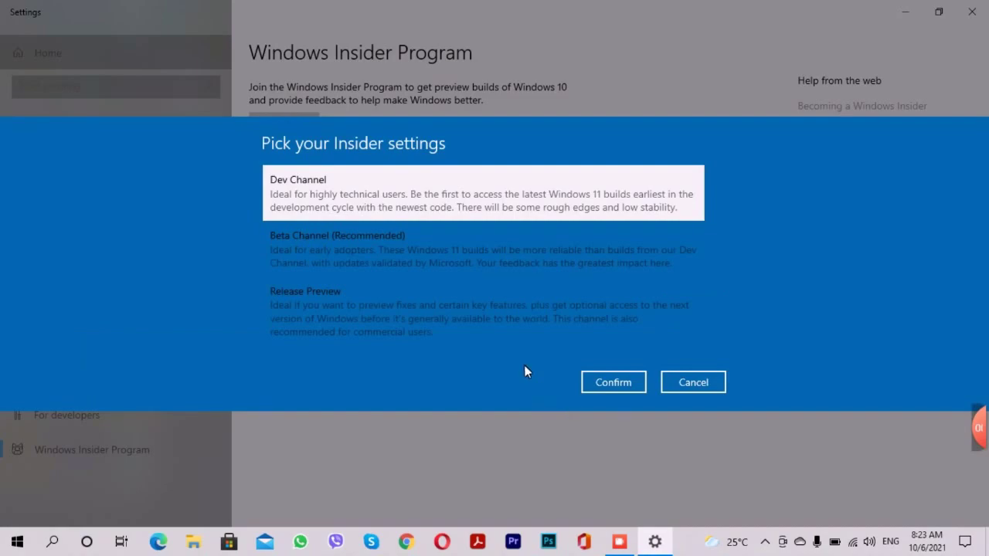
Choose the Beta Channel (Recommended), accept the Insider Program terms and postpone the restart
click(301, 238)
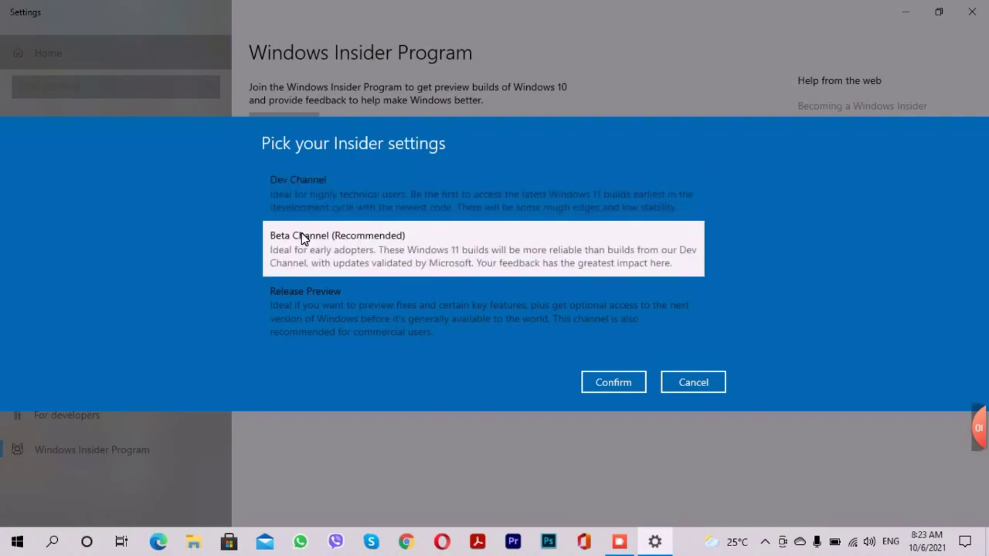
click(630, 388)
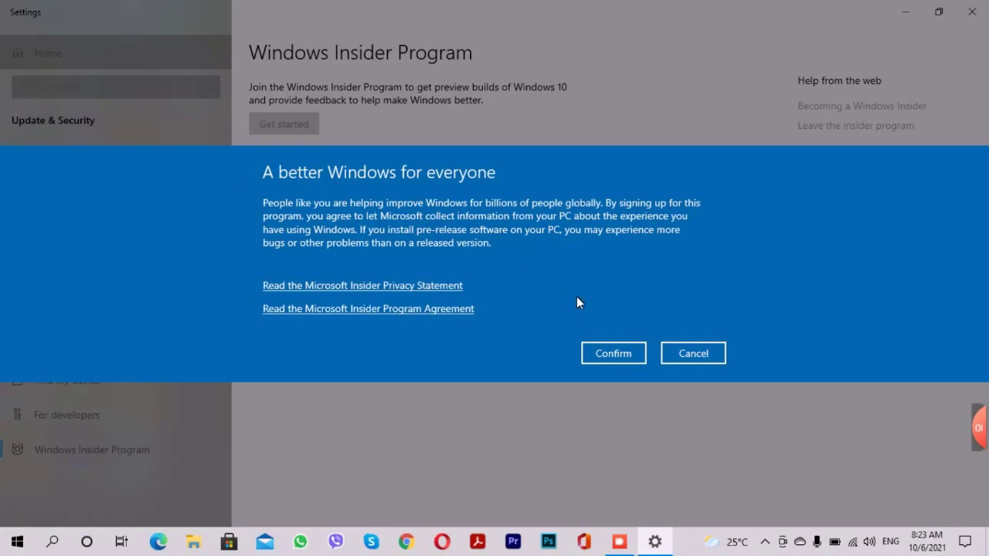
click(610, 349)
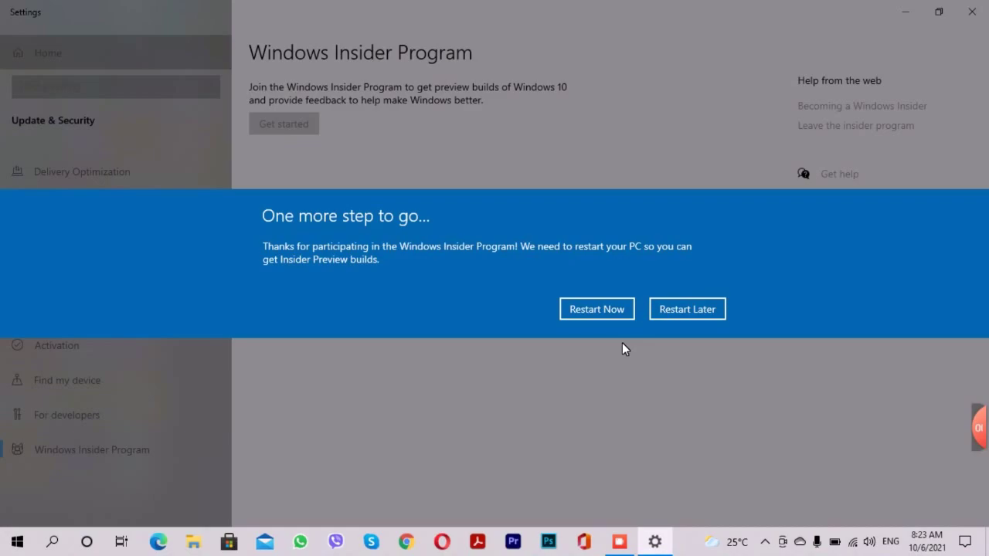
click(669, 311)
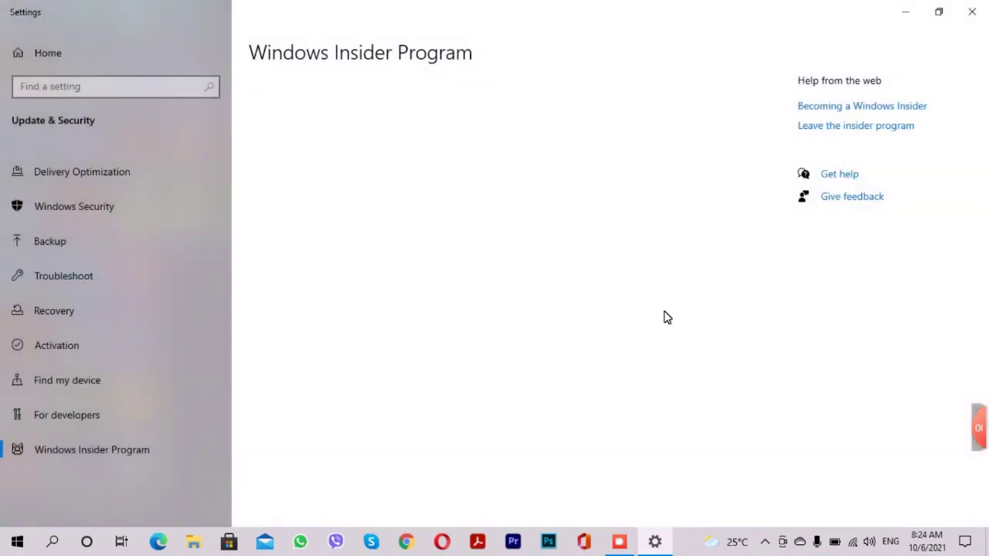
Return to Windows Update and resume the paused updates
scroll(133, 306, up, 1)
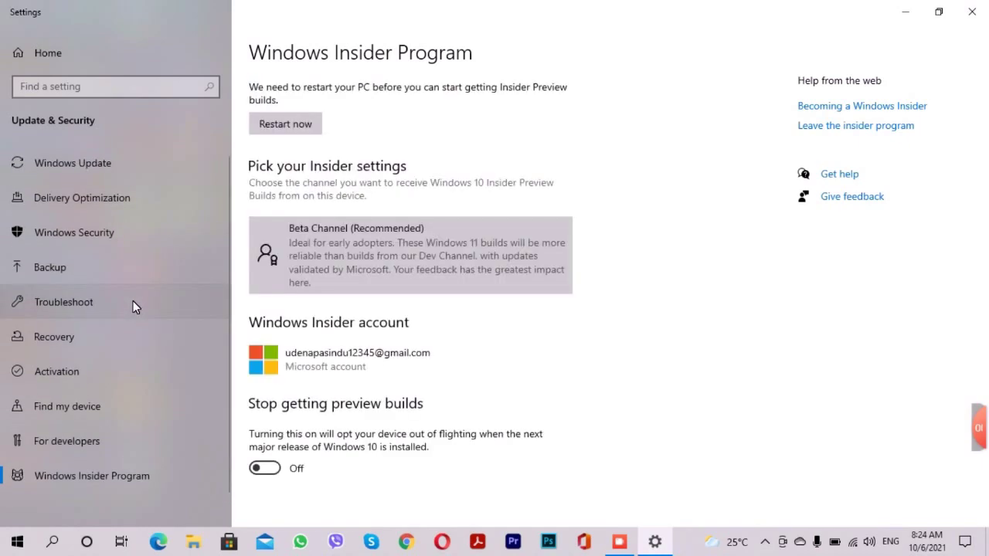
click(96, 170)
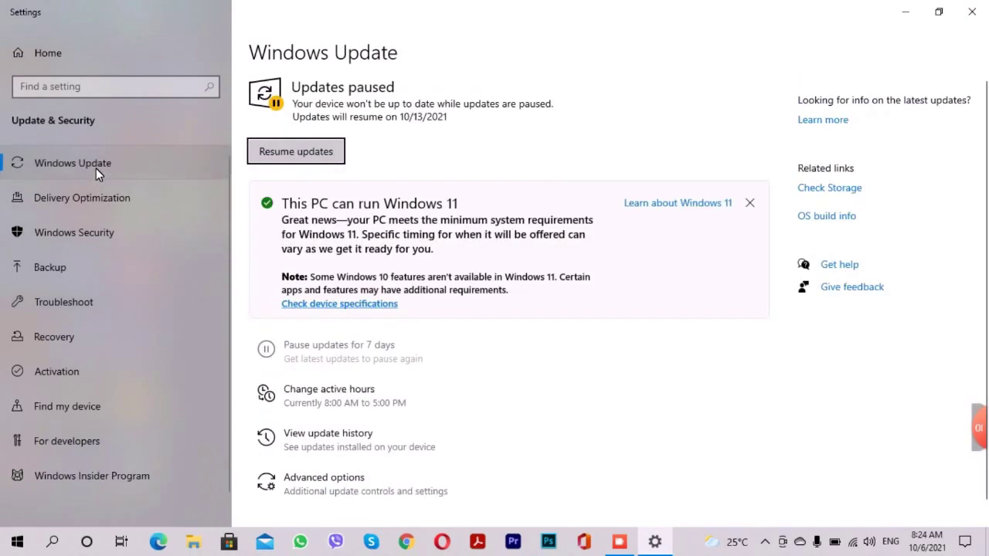
click(307, 149)
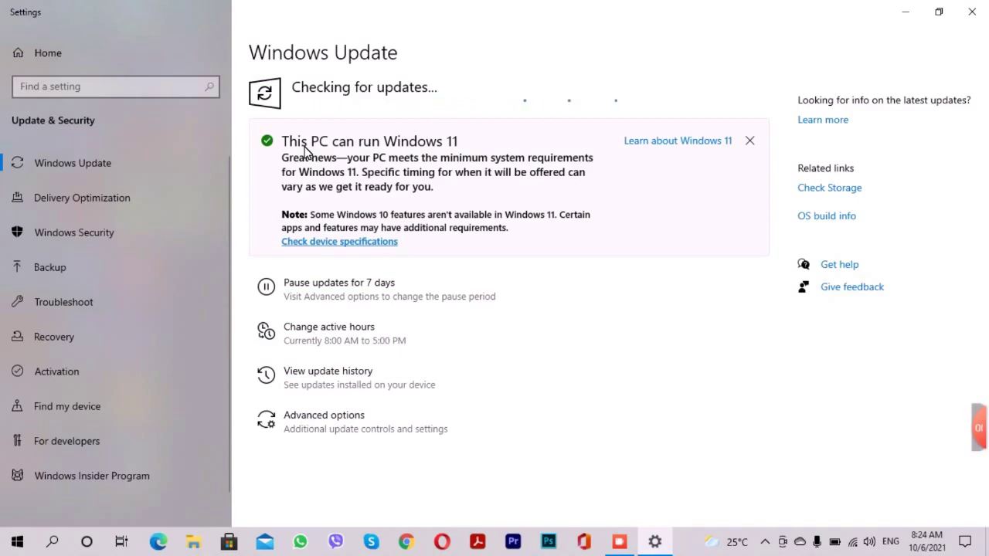
click(15, 541)
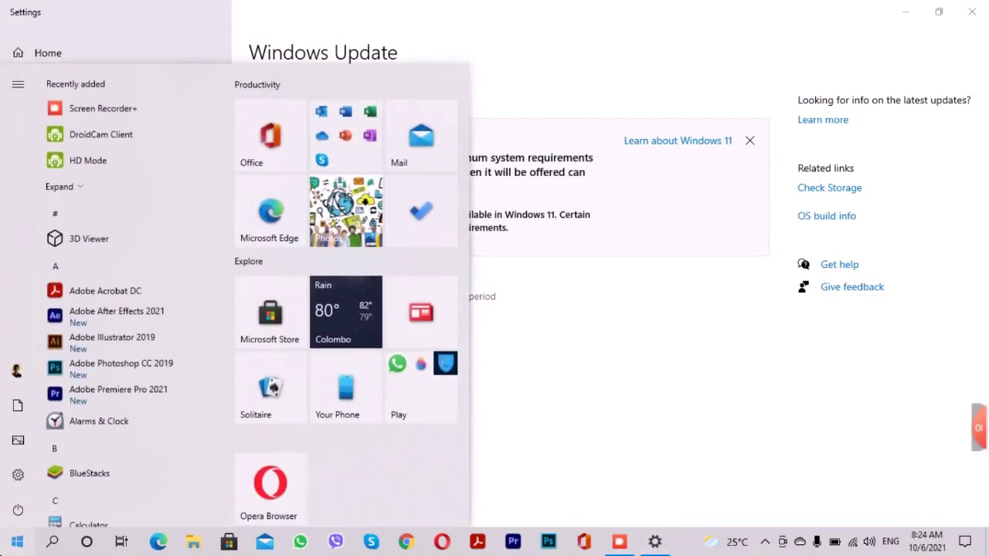
click(9, 521)
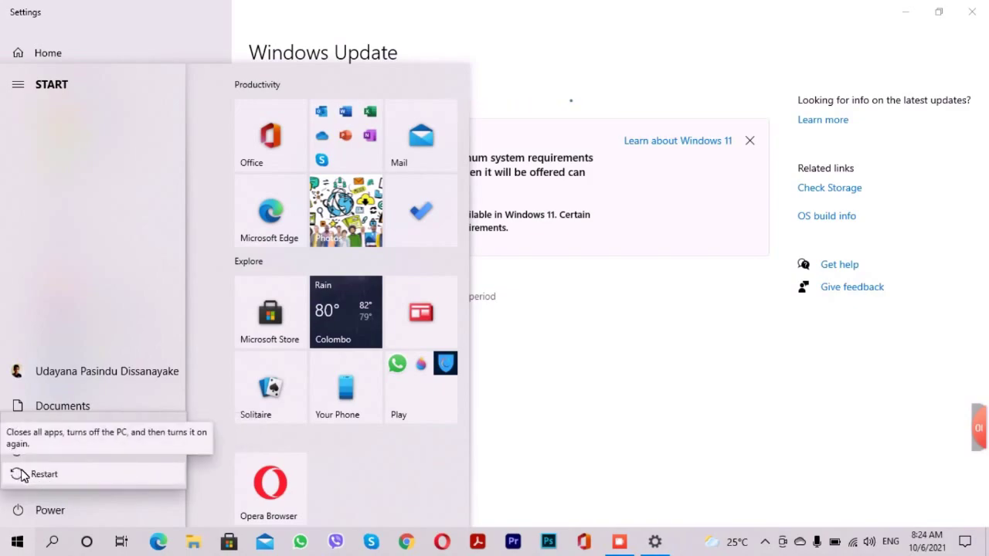
key(Escape)
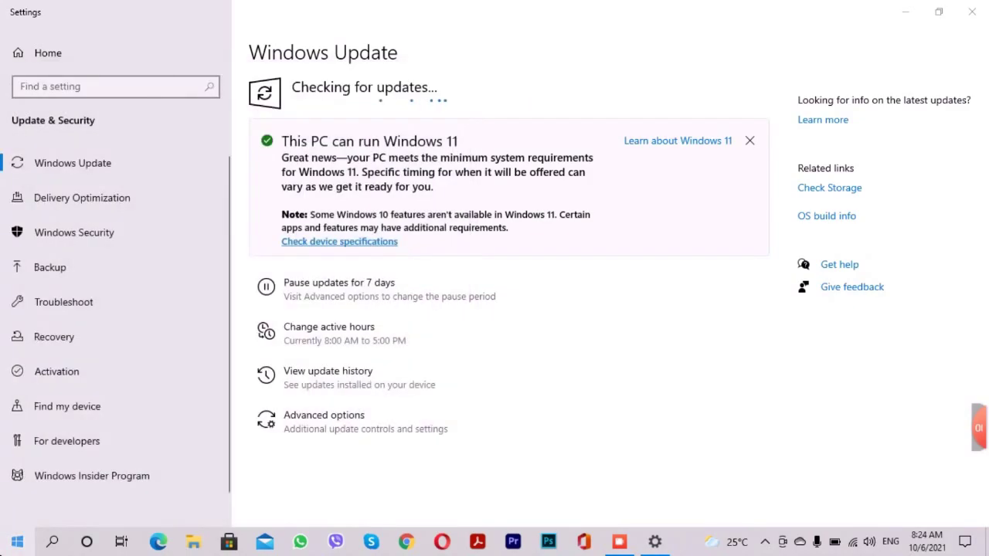